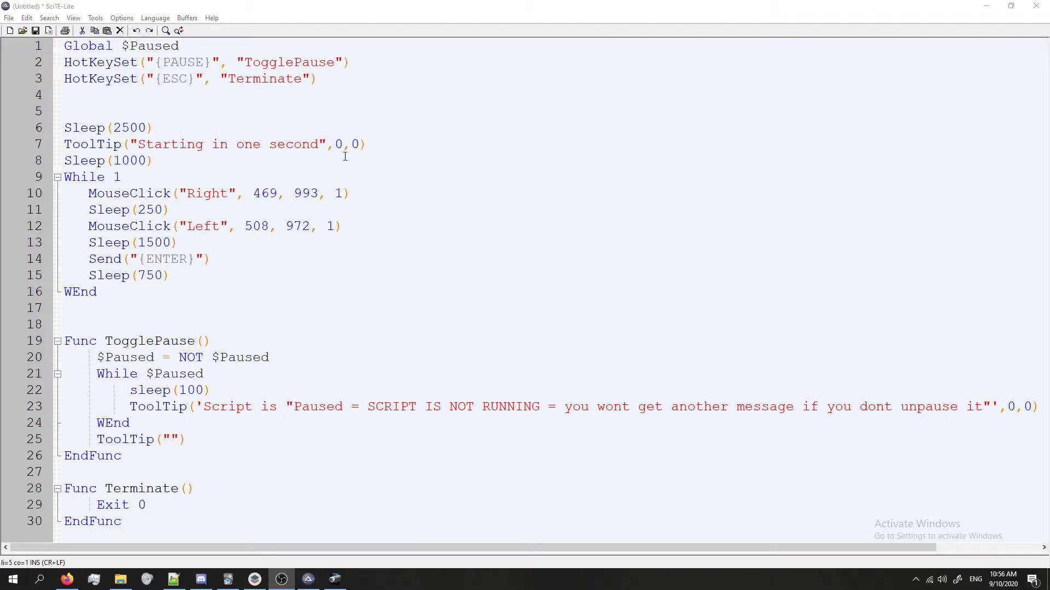
# Step: Insert #comments-start on empty line 5 via the autocomplete list
pyautogui.click(74, 110)
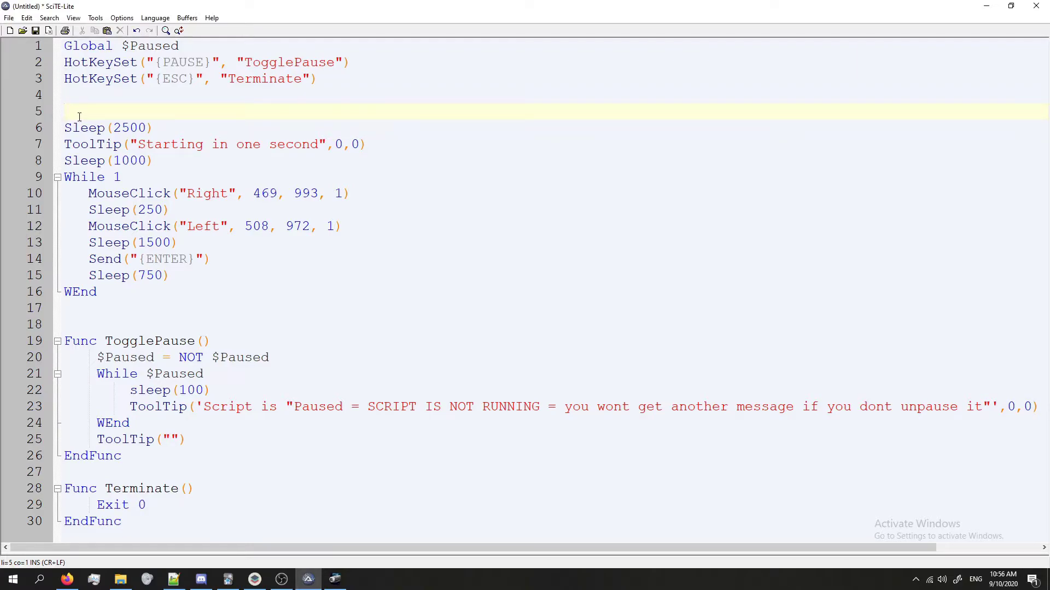
pyautogui.write('#')
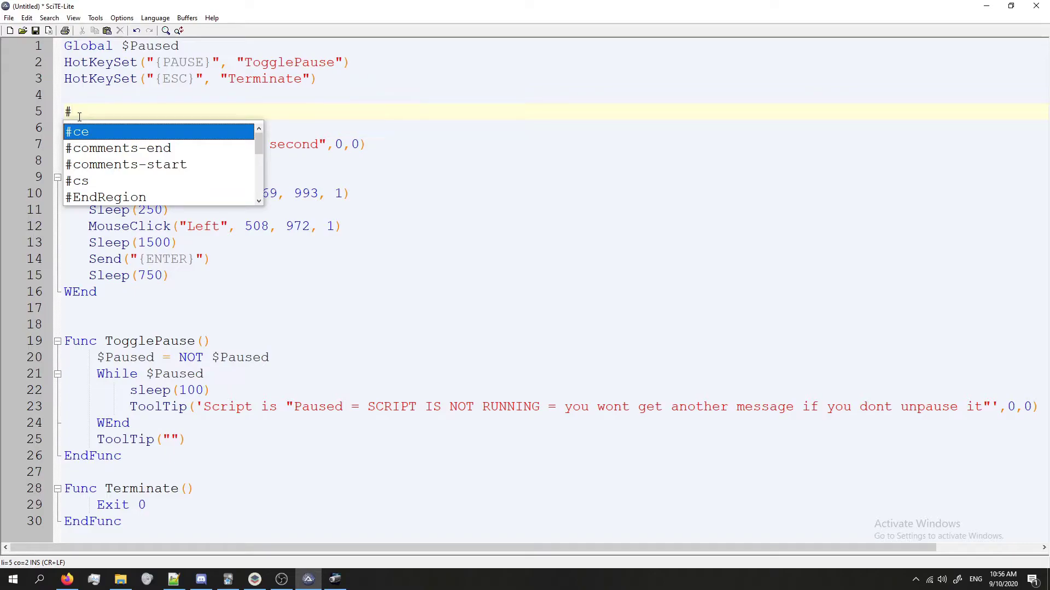
pyautogui.press('Down')
pyautogui.press('Down')
pyautogui.press('Return')
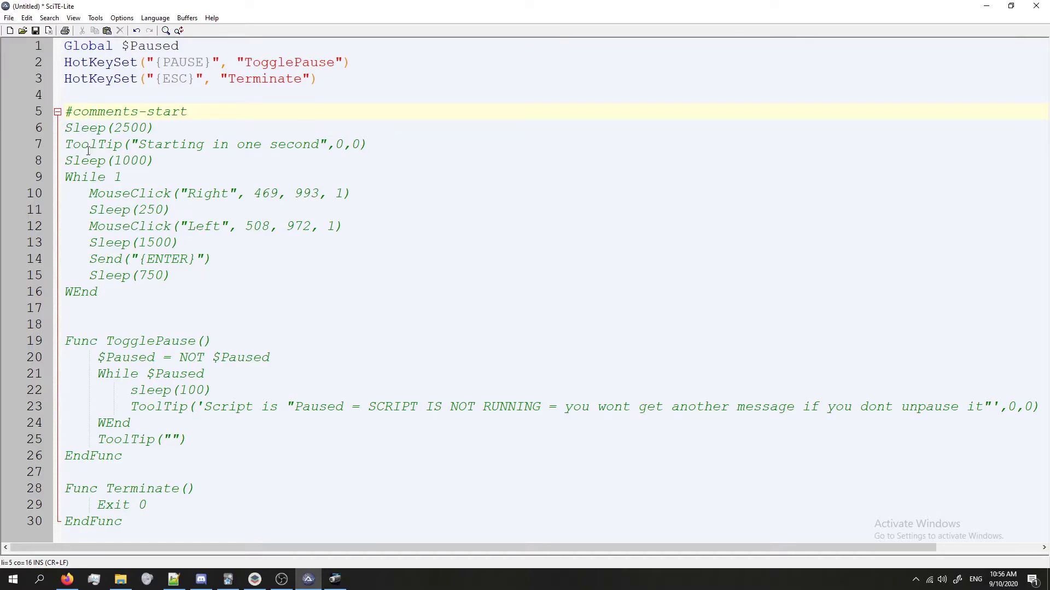
# Step: Insert #comments-end on line 17 after WEnd, then return to line 5
pyautogui.click(75, 307)
pyautogui.write('#')
pyautogui.press('Down')
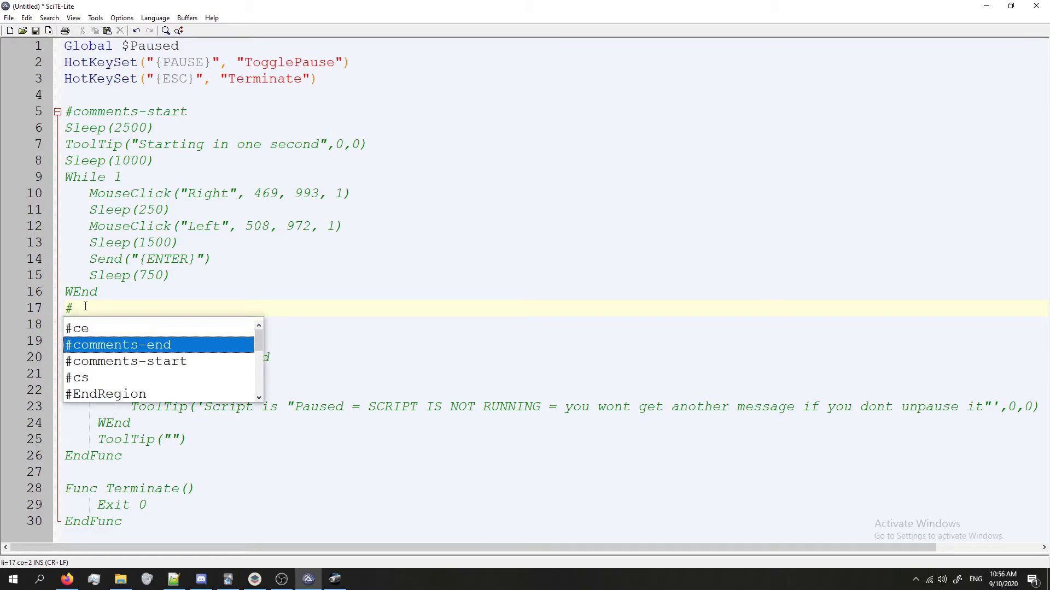
pyautogui.doubleClick(144, 349)
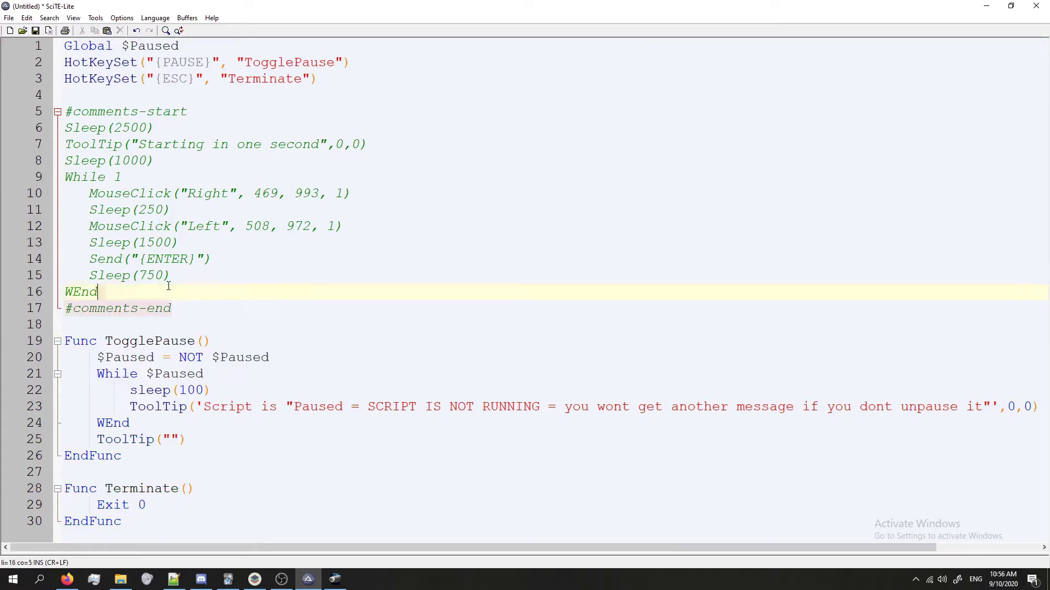
pyautogui.click(66, 111)
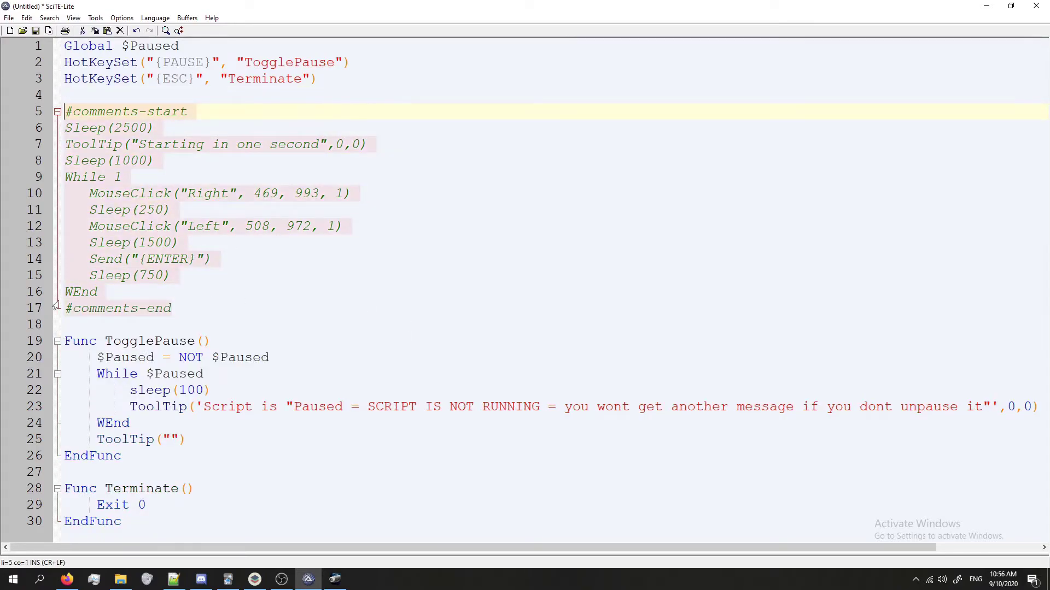
pyautogui.hotkey('alt', 'Tab')
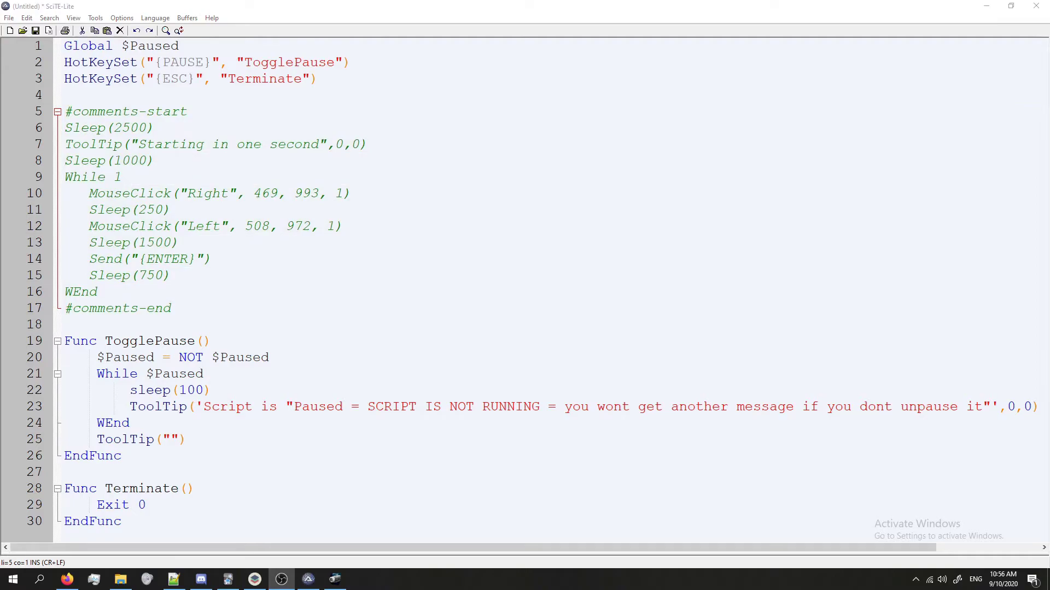